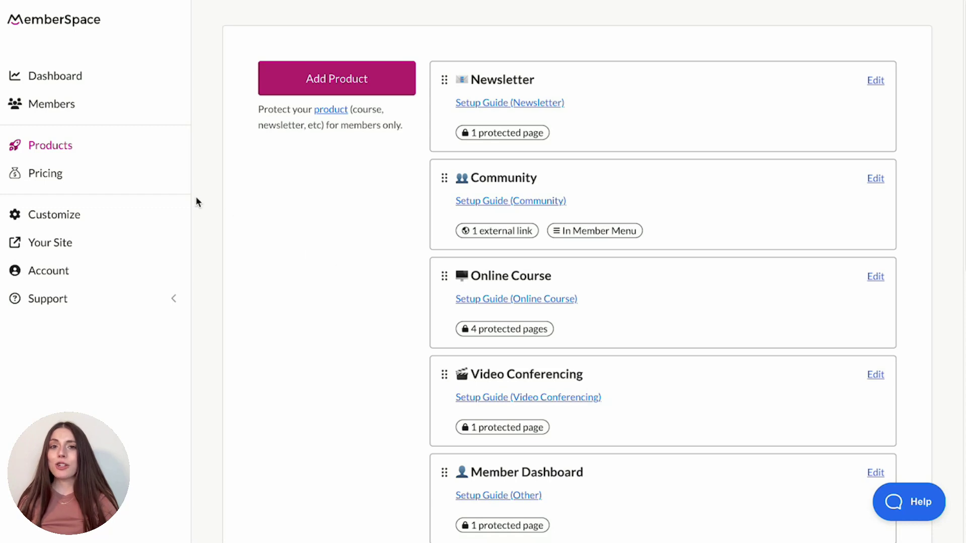
Step: Start a new product of type Podcast, name it "Podcast" and give it the studio microphone icon
click(288, 90)
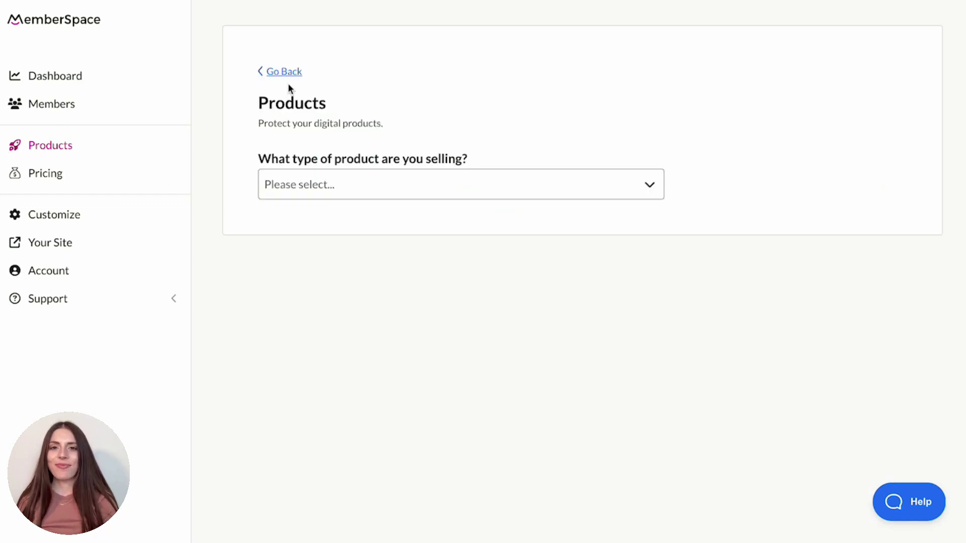
click(349, 185)
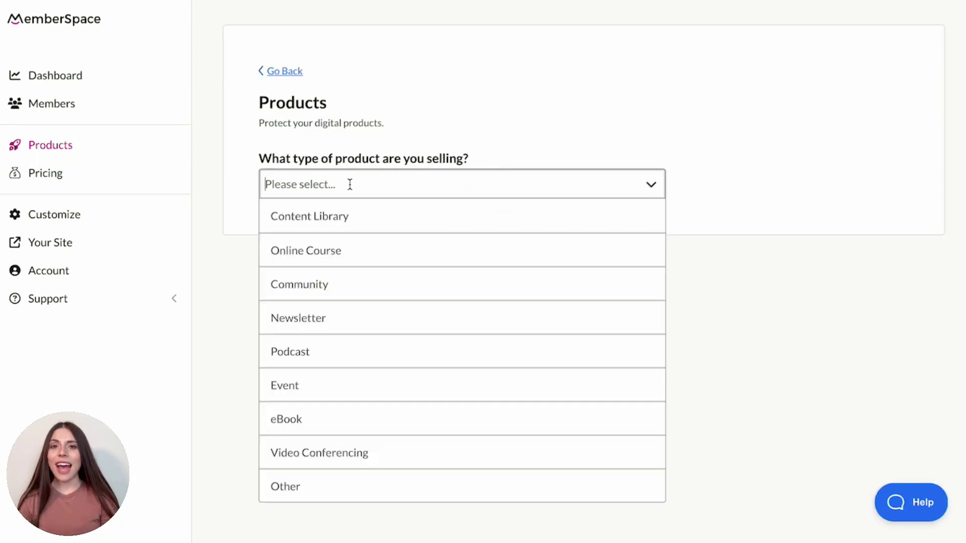
click(346, 347)
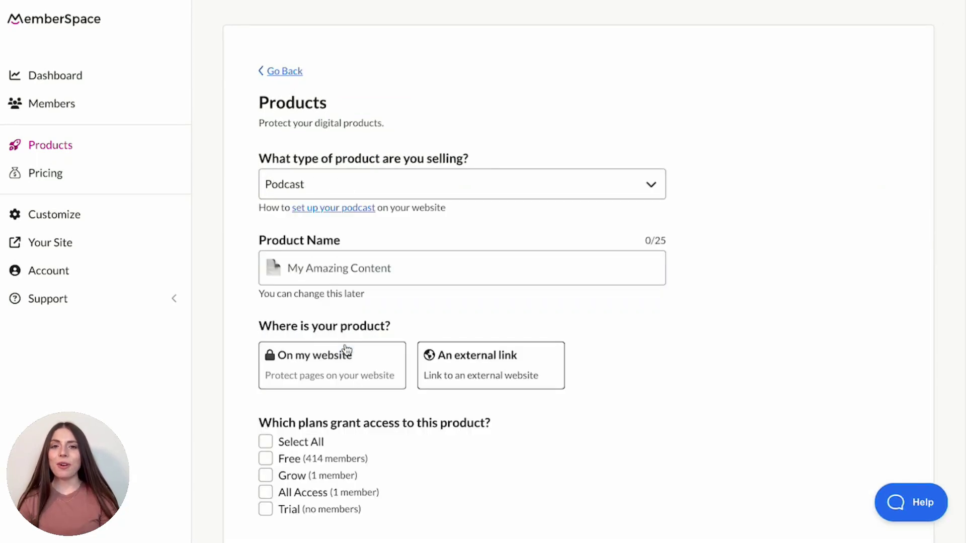
click(378, 268)
text(Podcast)
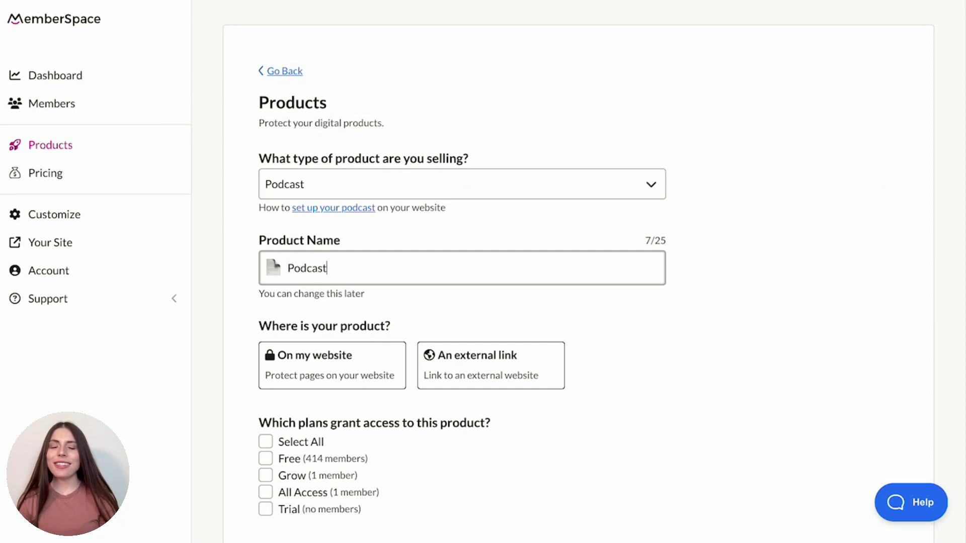
click(274, 267)
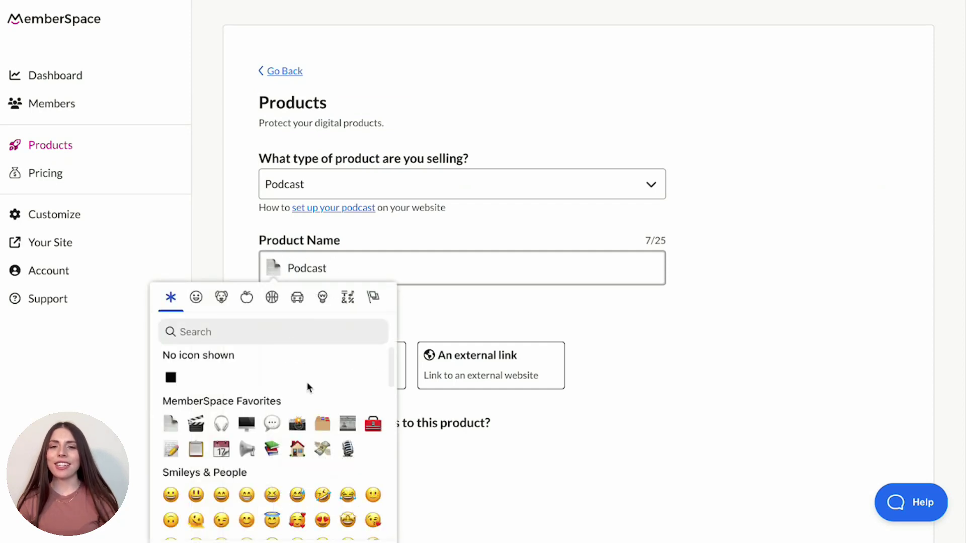
click(347, 448)
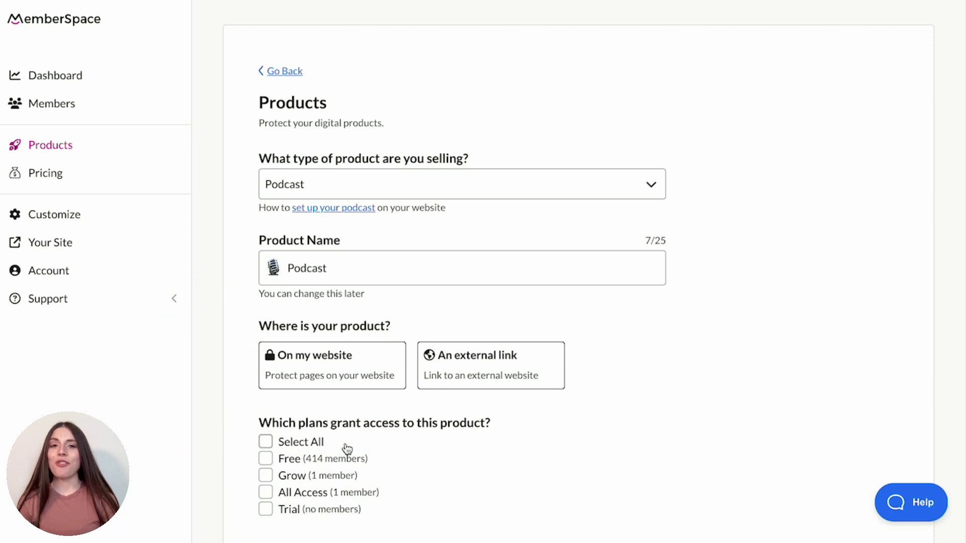
Step: Add a page on the website to the product, titled "Episode 1" with the headphone icon and protected page /episode-1
click(345, 371)
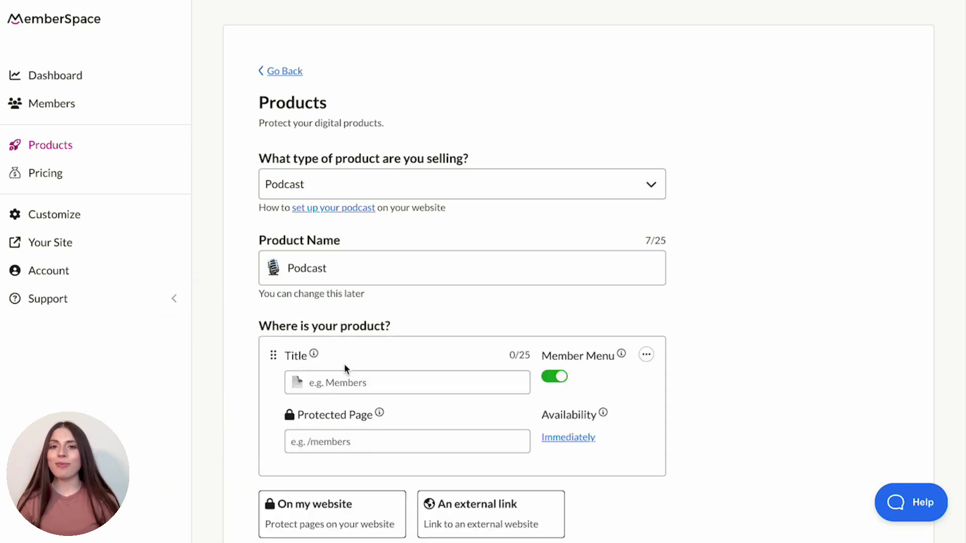
scroll(344, 364, down, 3)
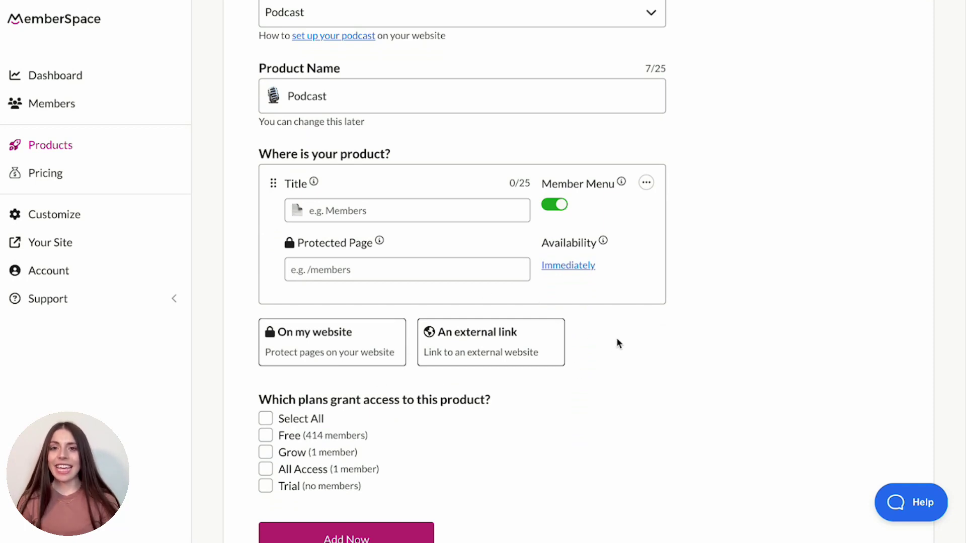
click(491, 215)
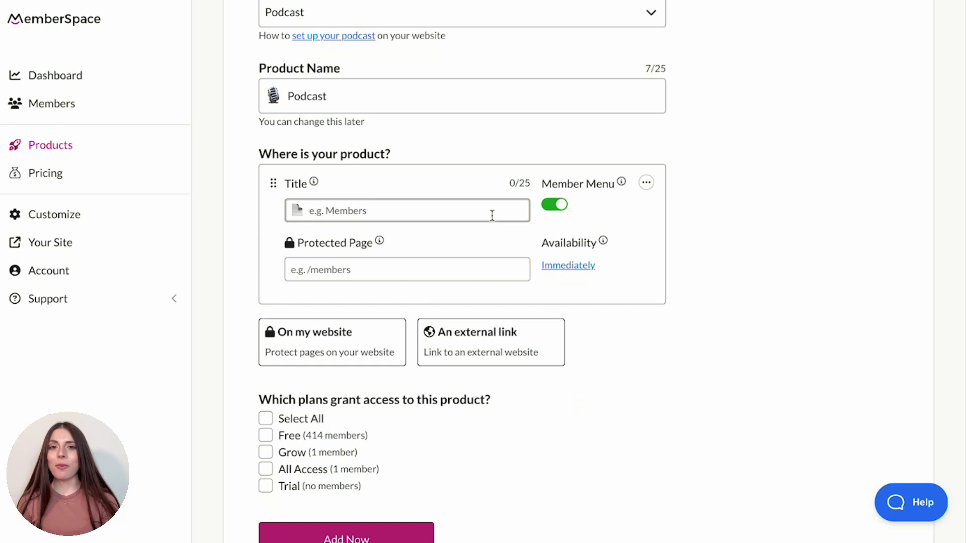
text(Episode 1)
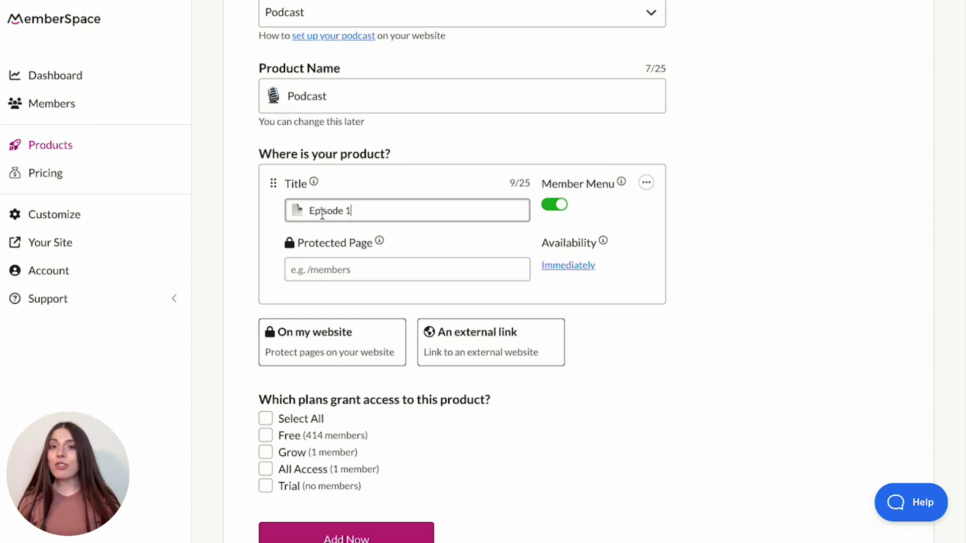
click(298, 210)
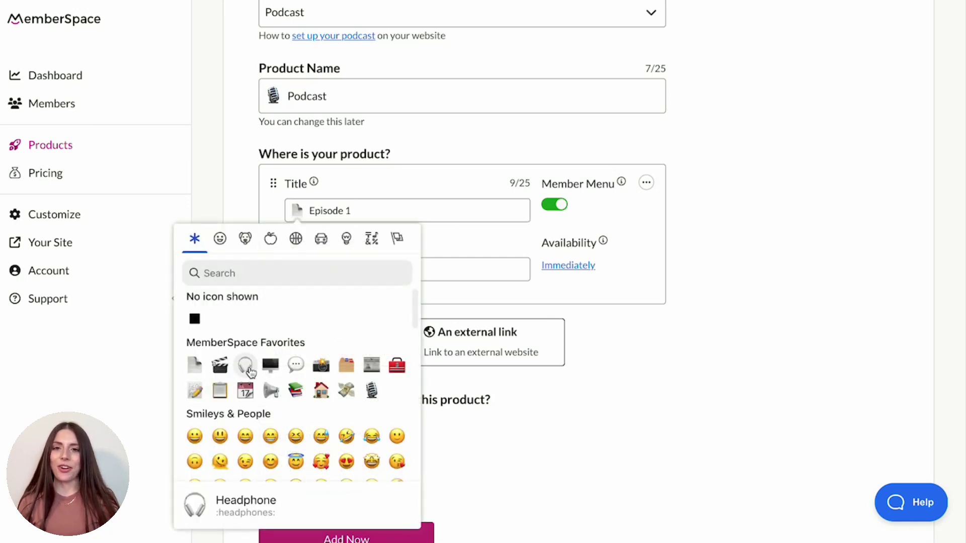
click(246, 366)
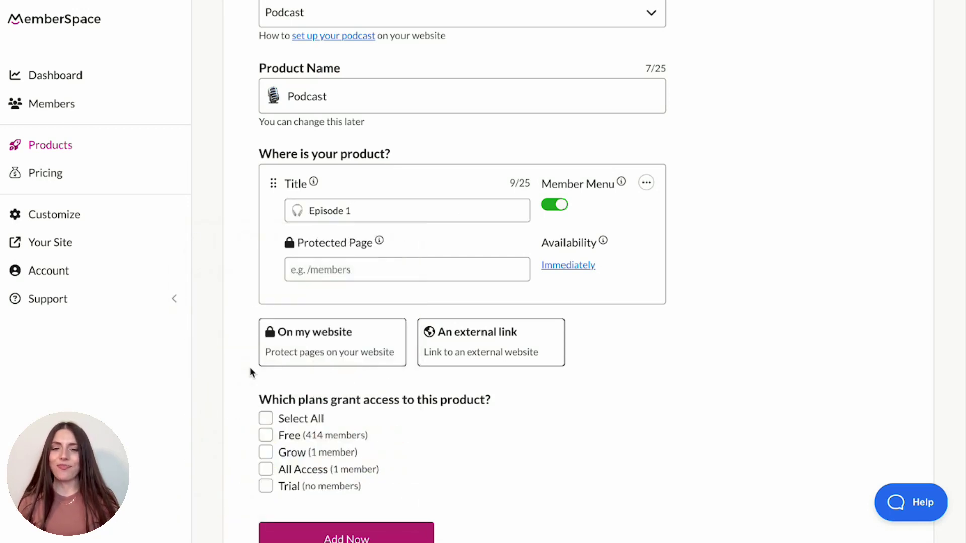
click(358, 272)
text(/episo)
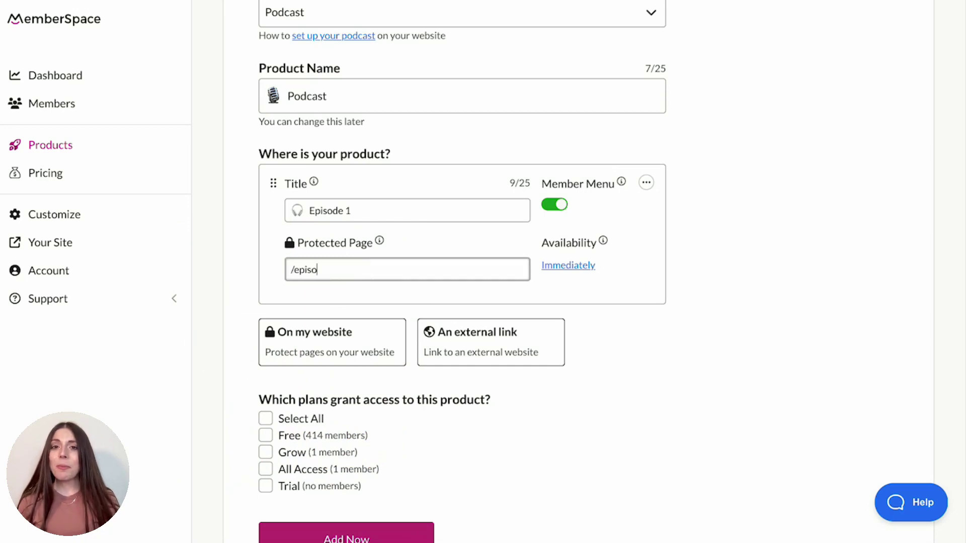
text(de-1)
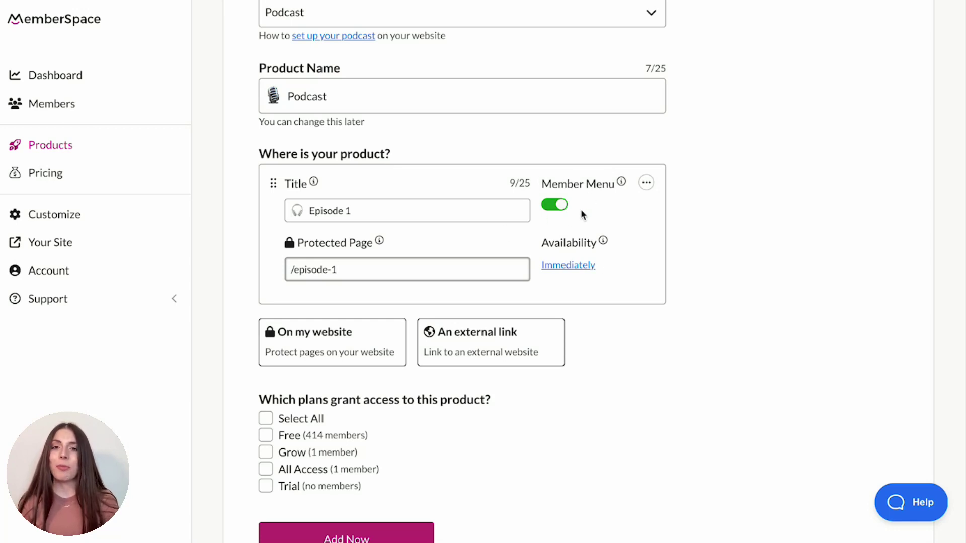
Step: Review the availability options for Episode 1 without changing them, and add the Podcast product
click(572, 270)
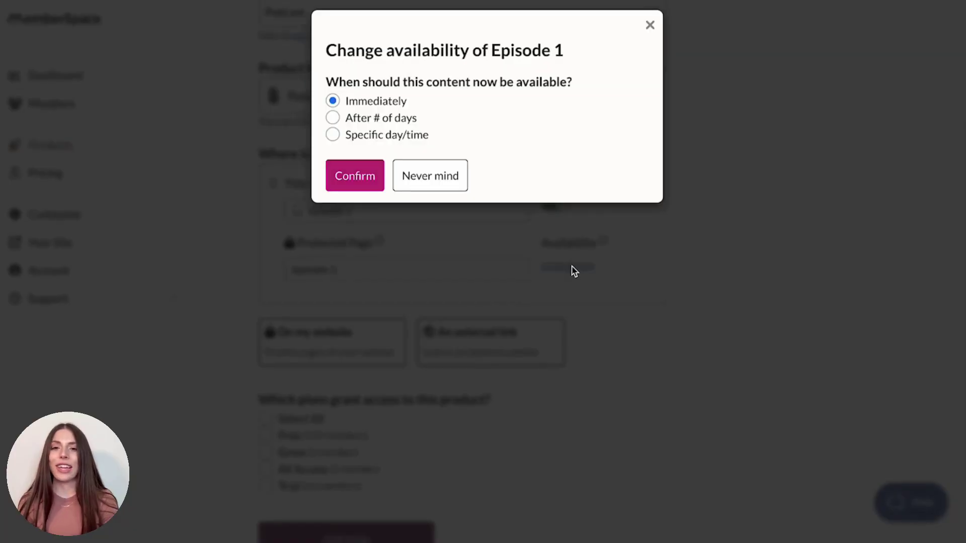
click(650, 26)
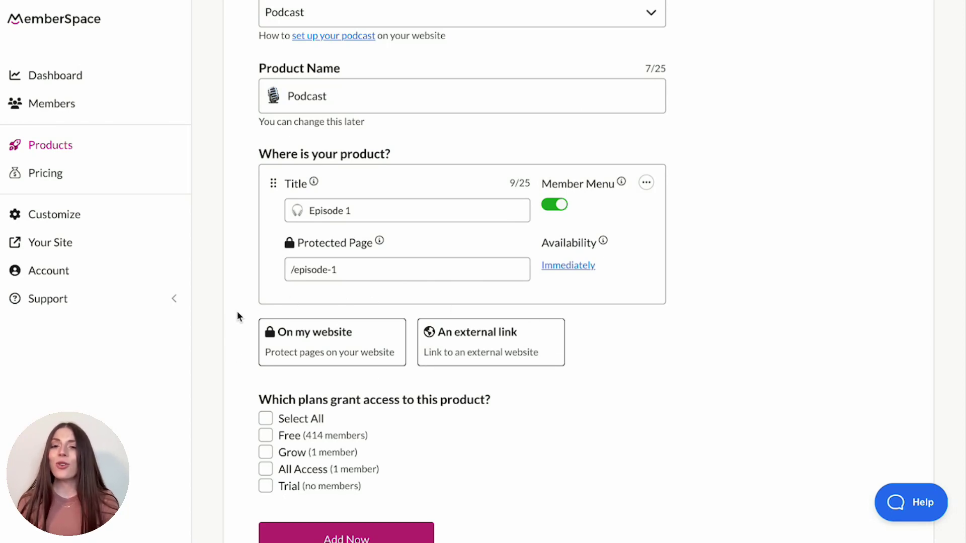
scroll(237, 311, down, 2)
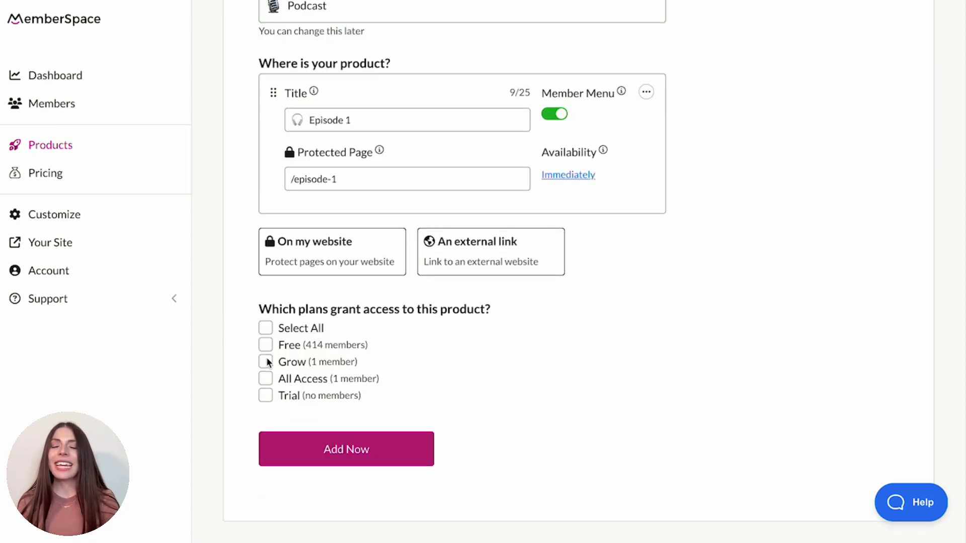
click(342, 463)
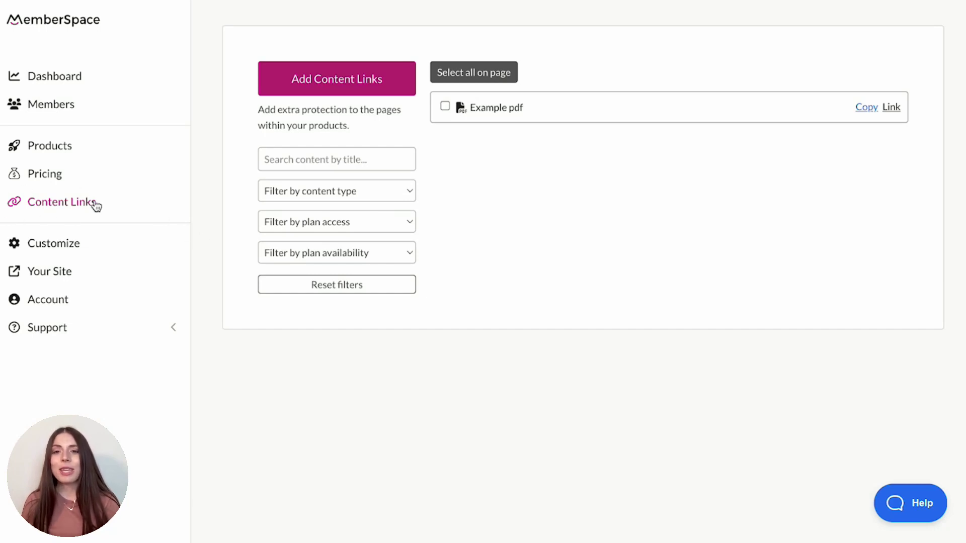
Step: Upload the audio file Podcast episode 1.mp3 as a content link and copy its link
click(273, 93)
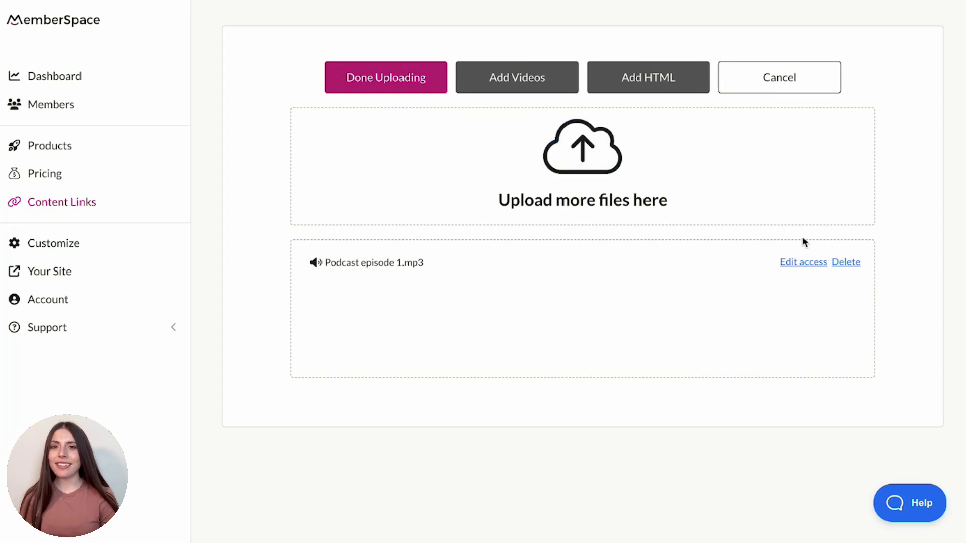
click(420, 87)
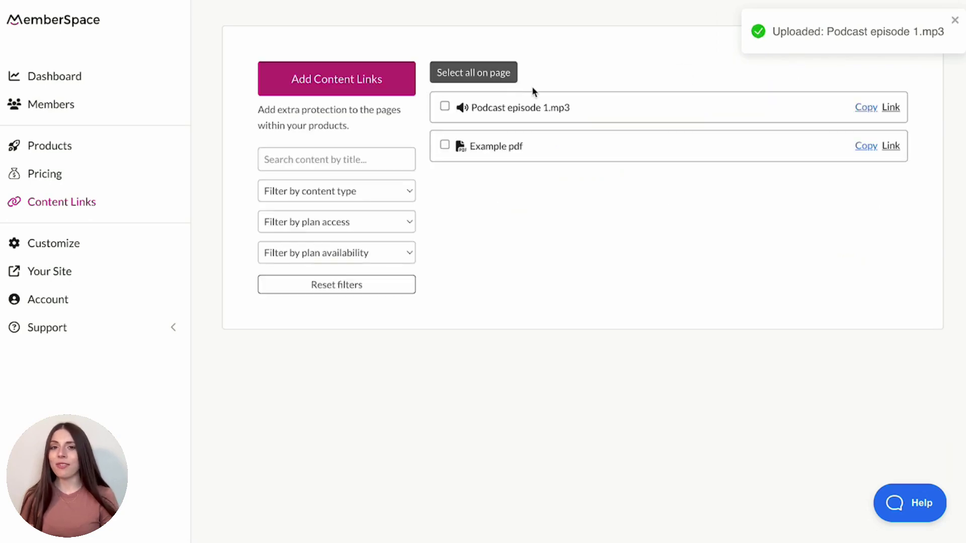
click(860, 108)
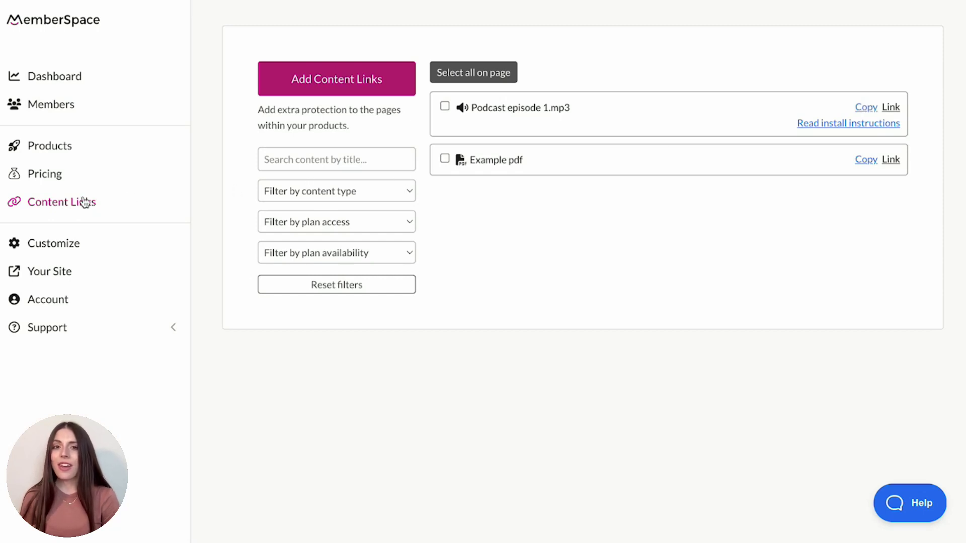
Step: Start a new pricing plan with recurring payment and name it "Example Plan"
click(24, 177)
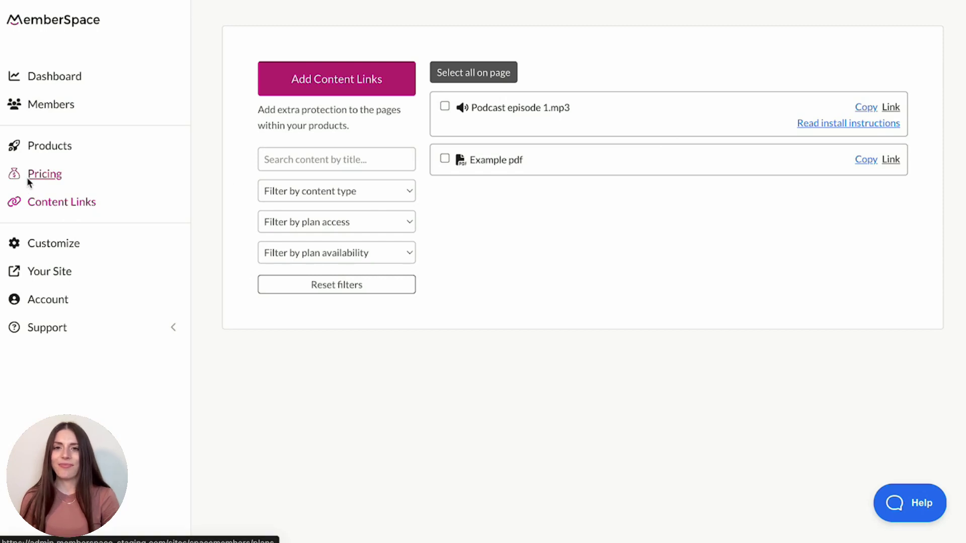
click(290, 92)
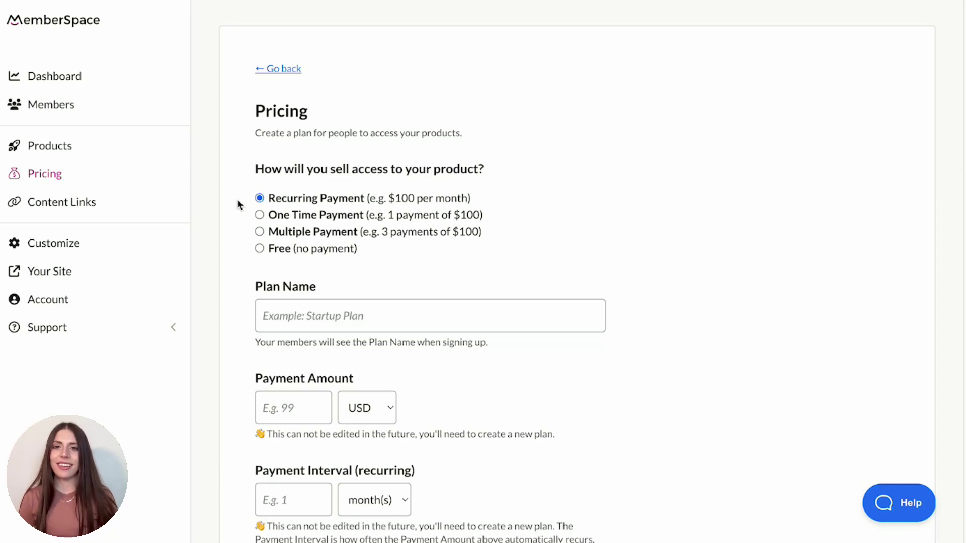
scroll(237, 198, down, 2)
click(318, 248)
text(Ex)
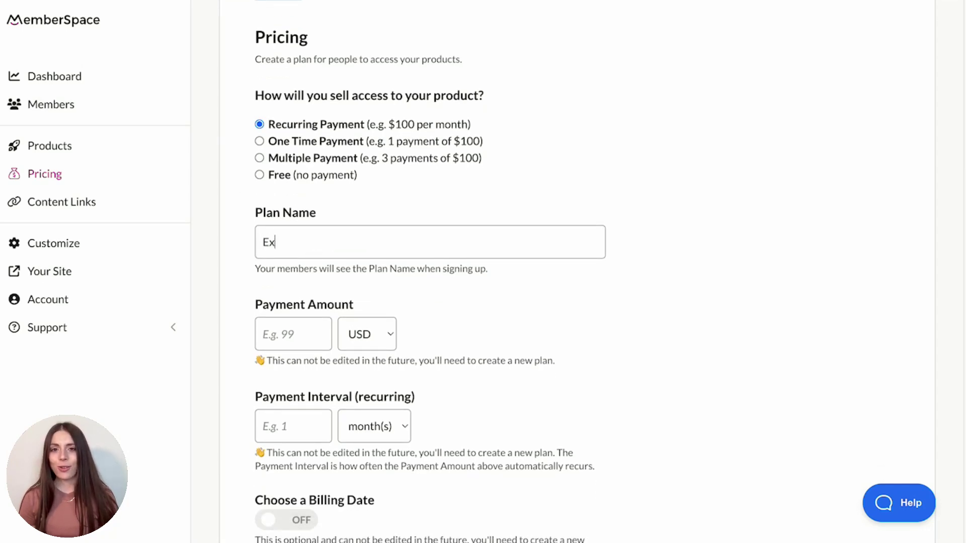
text(ample Plan)
Step: Set the plan's payment amount to 20 USD with a recurring interval of 1 month
click(282, 336)
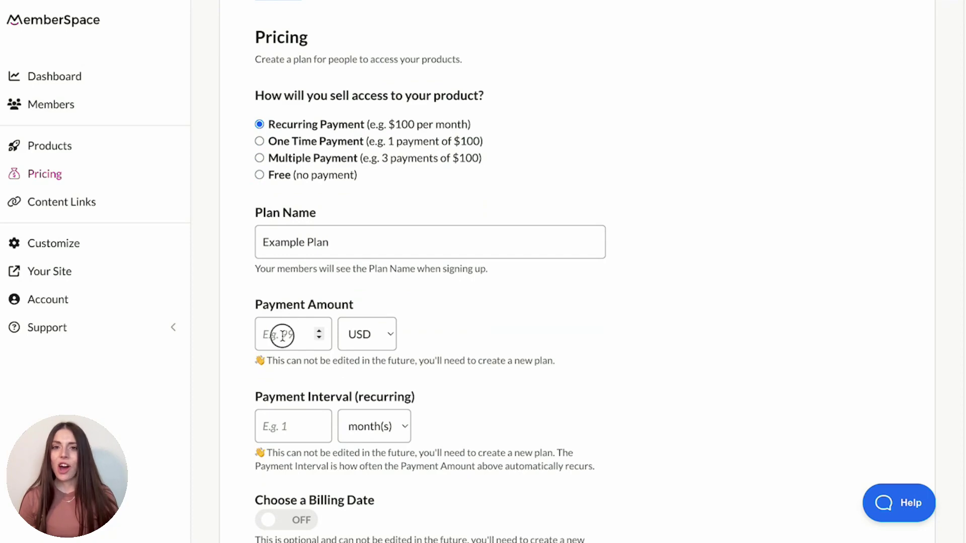
text(20)
click(276, 436)
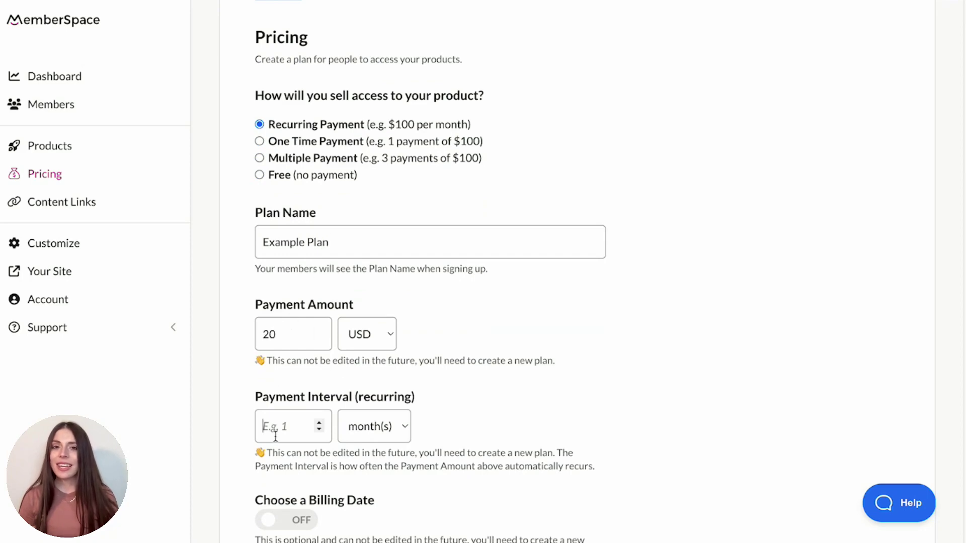
text(1)
Step: Grant the plan access to the Podcast product and create the plan
scroll(235, 463, down, 14)
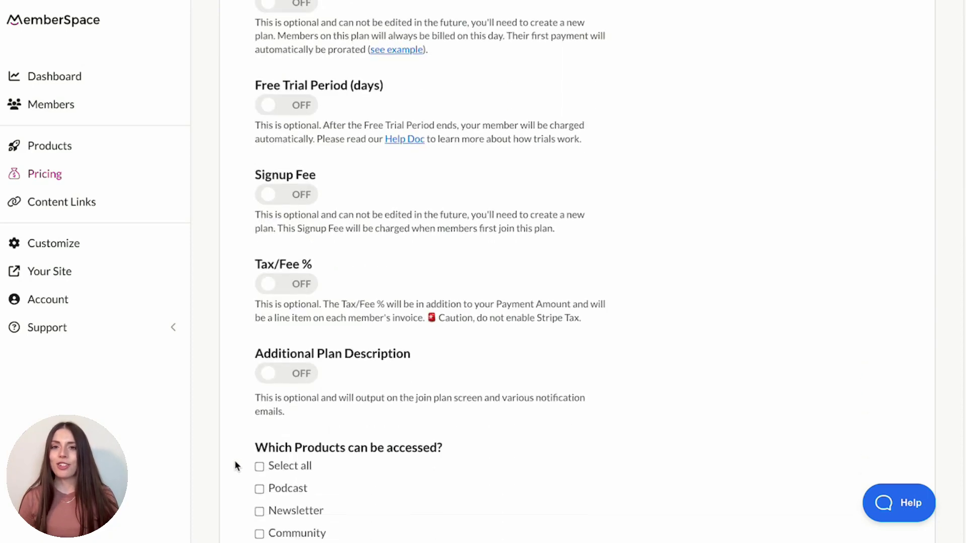
scroll(235, 463, down, 4)
click(259, 328)
click(239, 379)
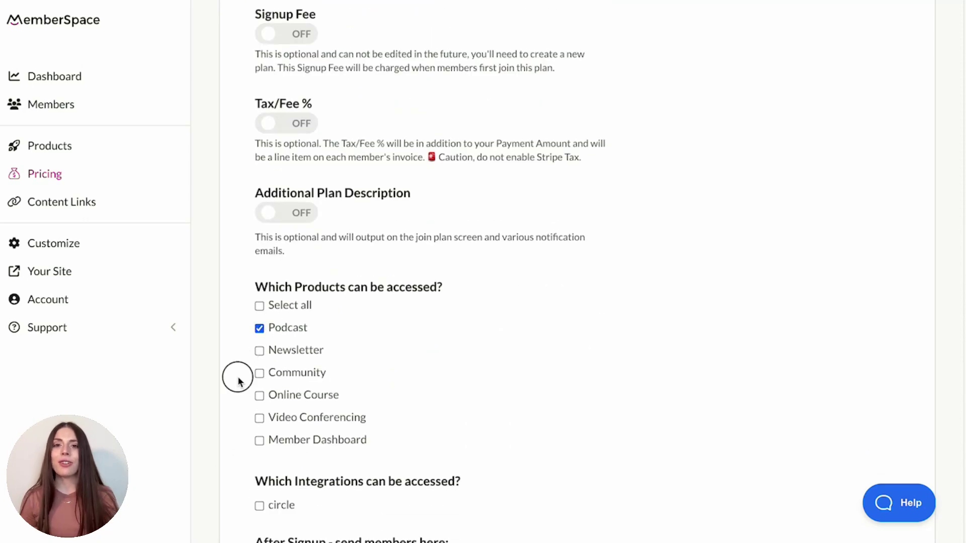
scroll(237, 378, down, 10)
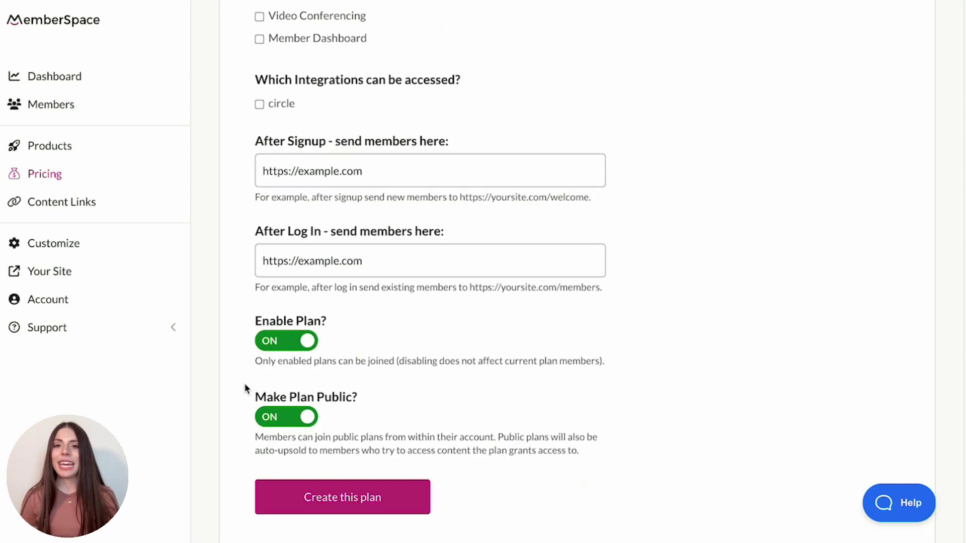
click(343, 495)
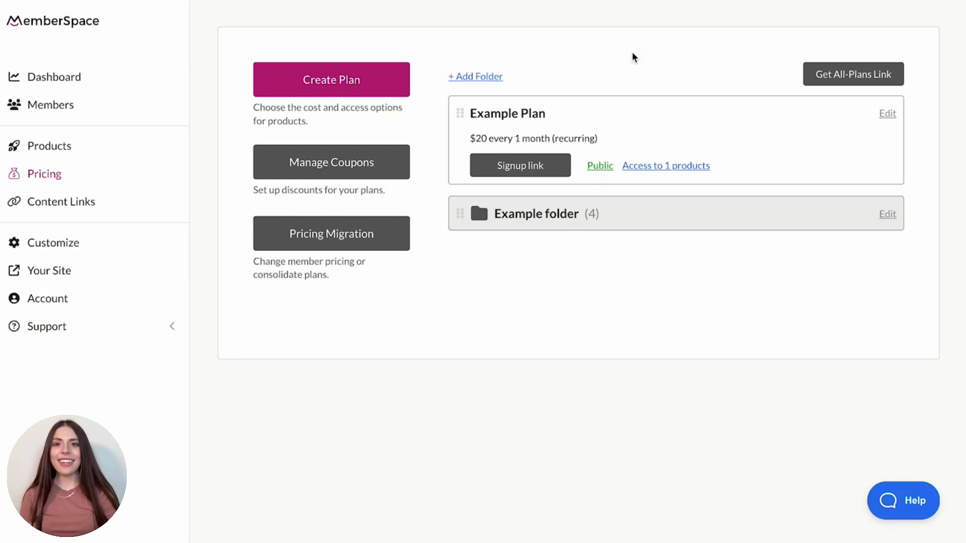
Step: Copy the Example Plan's signup link, and open the $20/month signup form on the website's pricing page
click(553, 165)
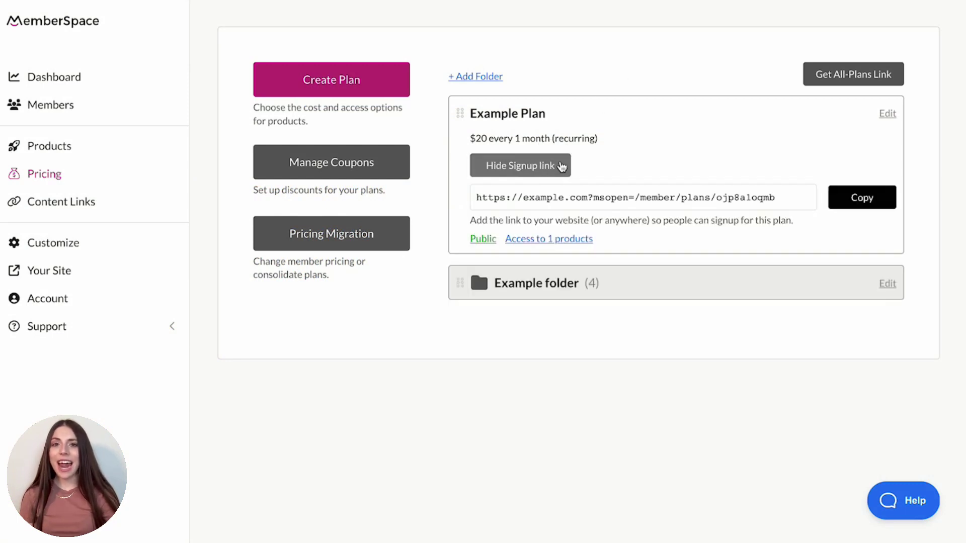
click(856, 194)
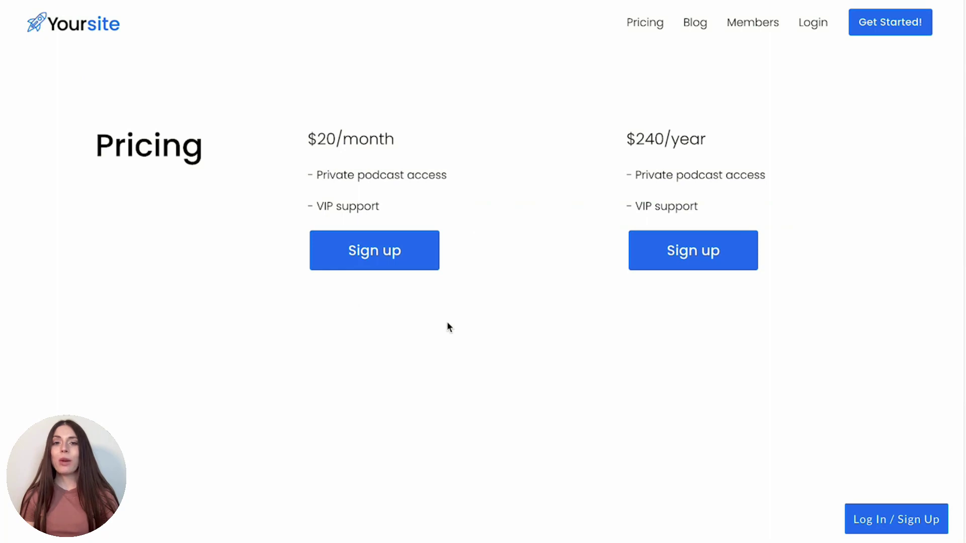
click(409, 248)
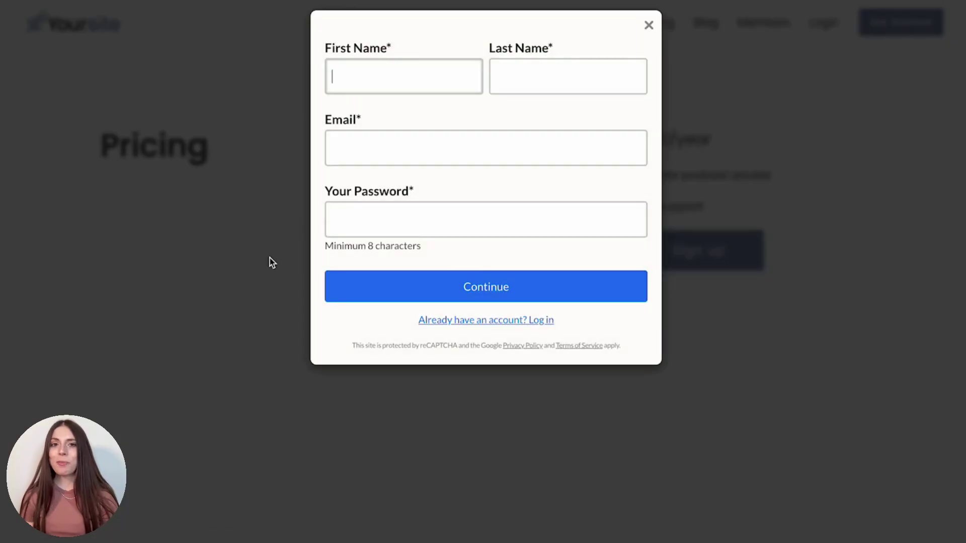